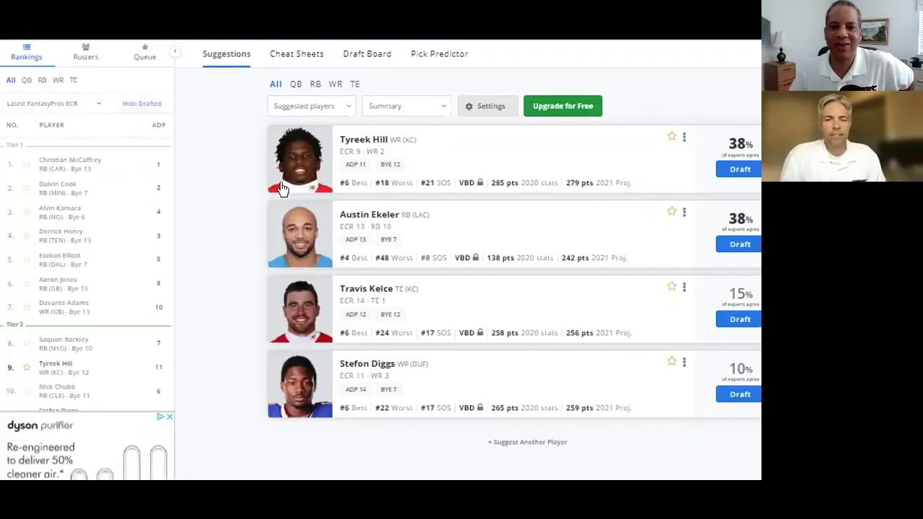
Compare the suggested players across the different positions and draft tight end Travis Kelce.
left_click(330, 85)
left_click(279, 84)
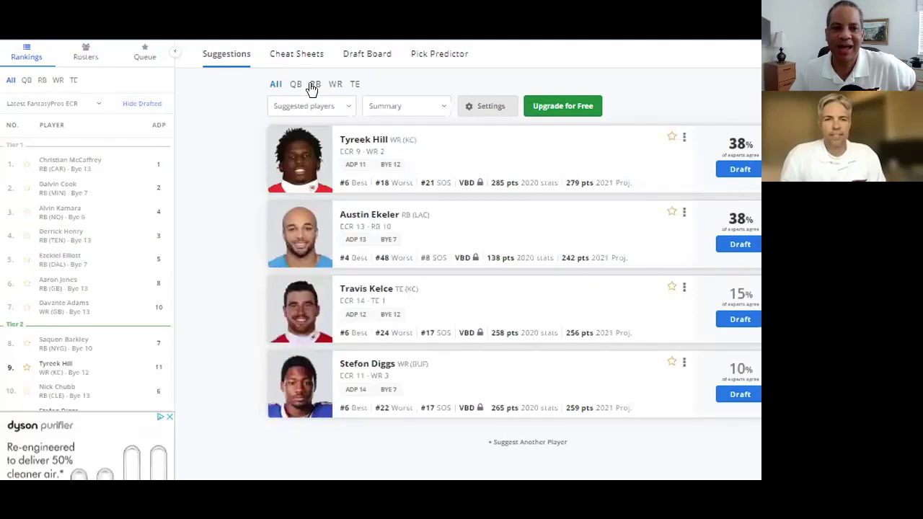
left_click(313, 85)
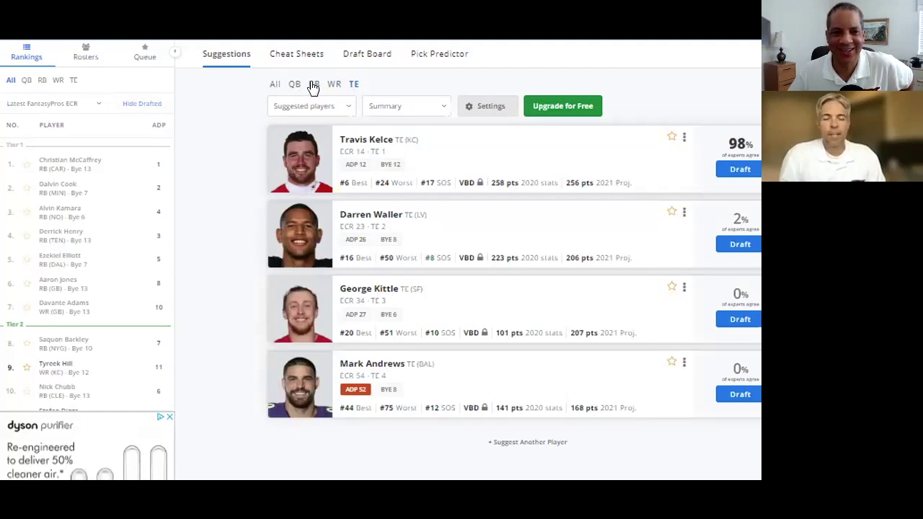
left_click(286, 86)
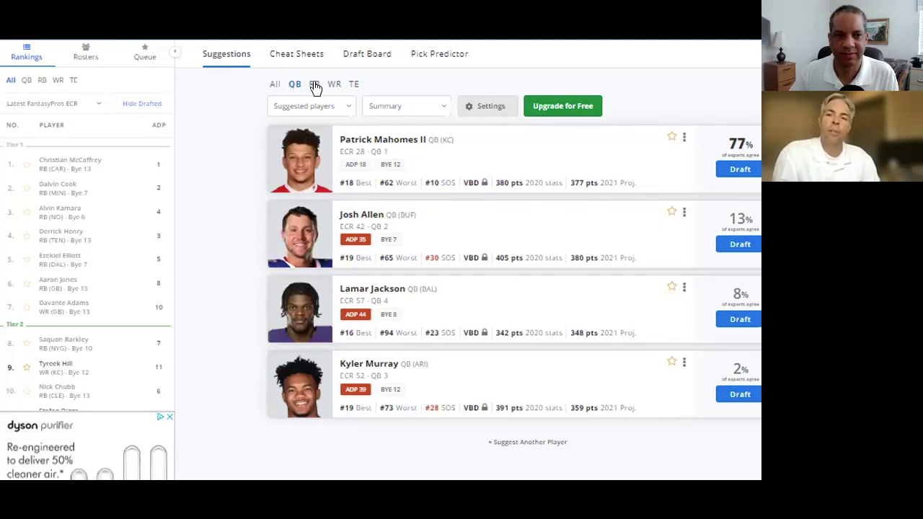
left_click(315, 86)
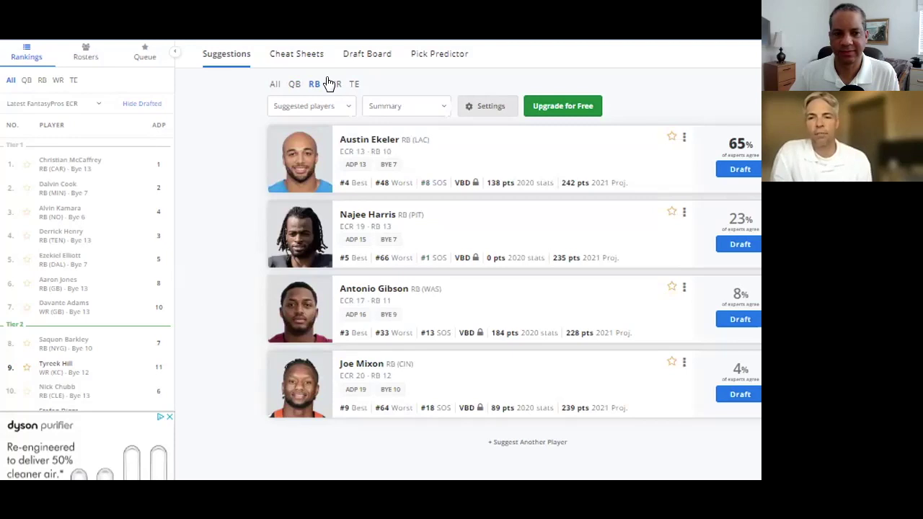
left_click(277, 85)
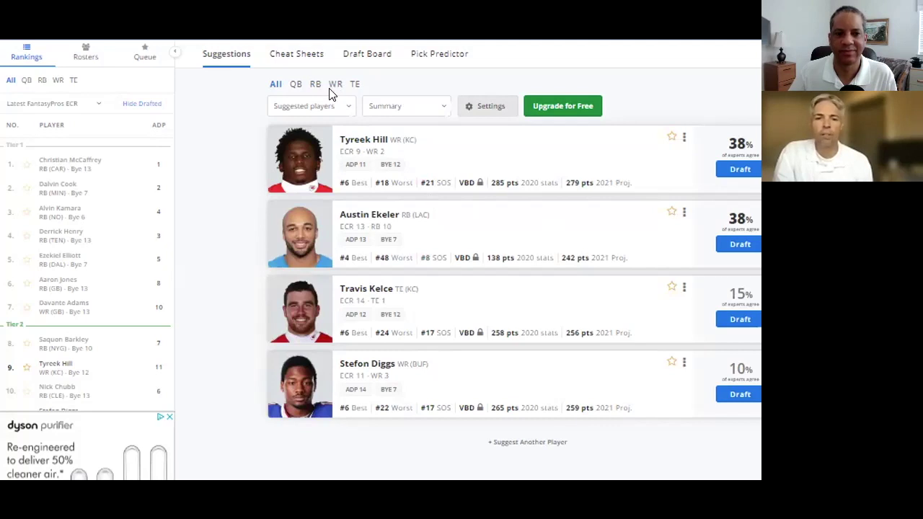
left_click(352, 85)
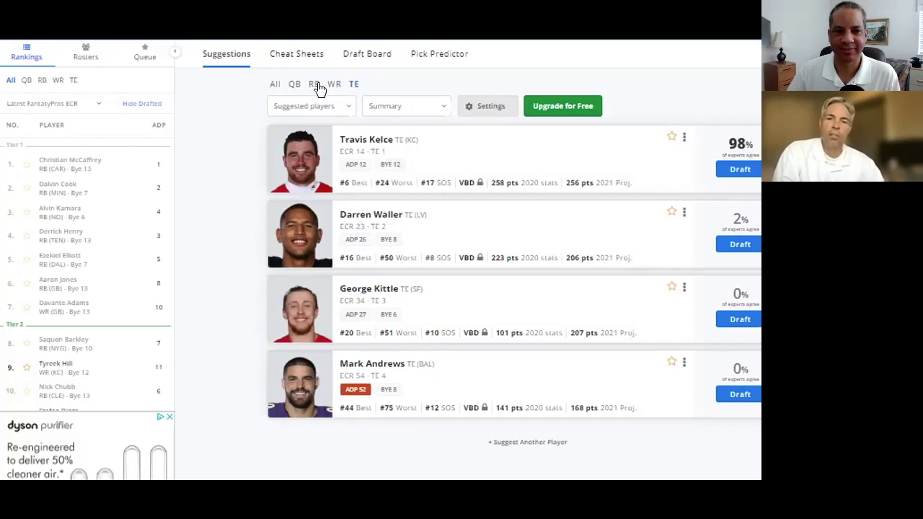
left_click(334, 85)
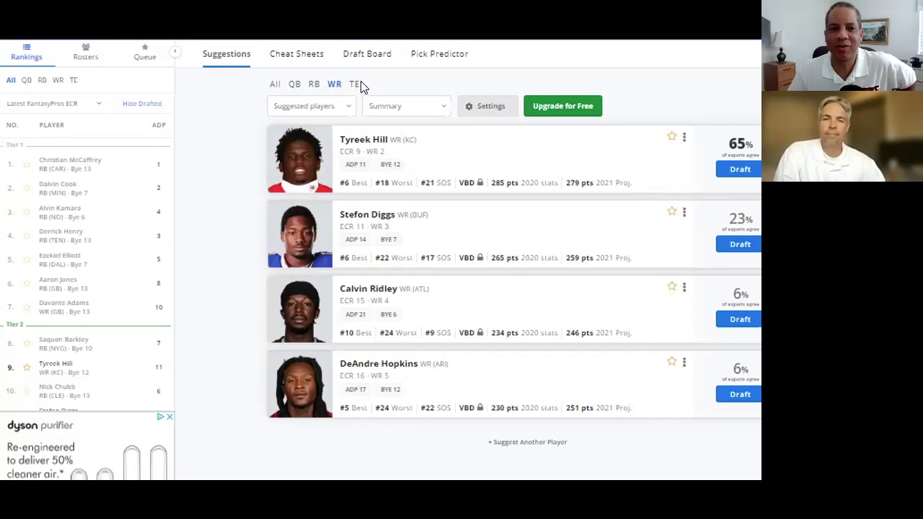
left_click(354, 84)
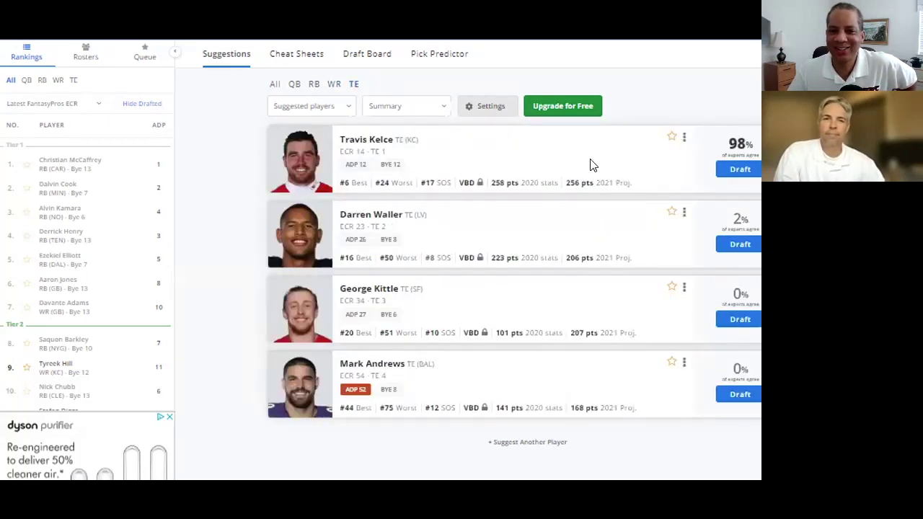
left_click(737, 173)
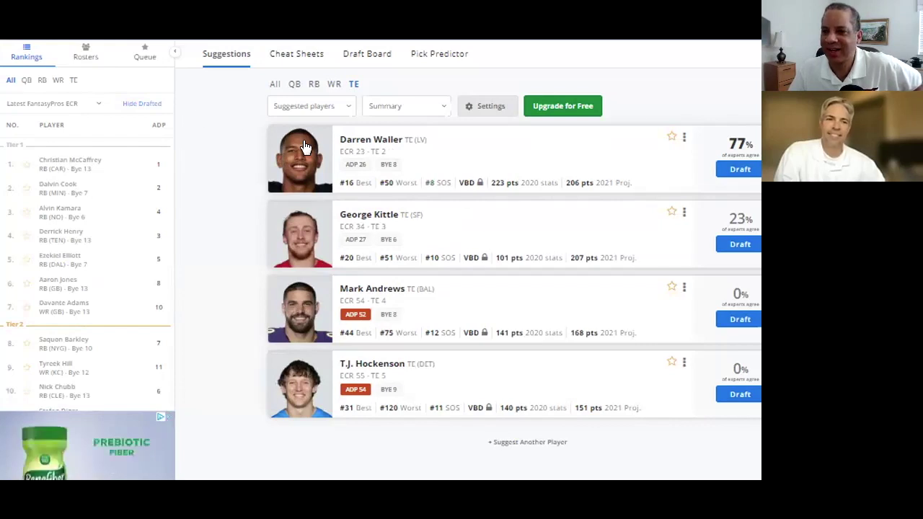
Review the suggested wide receivers, running backs and quarterbacks, and show 2020 Statistics for the suggested running backs.
left_click(336, 85)
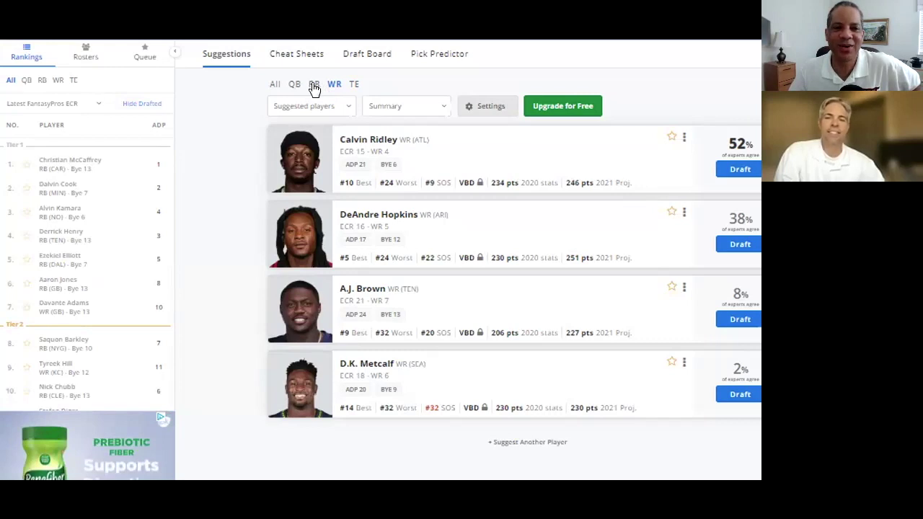
left_click(314, 85)
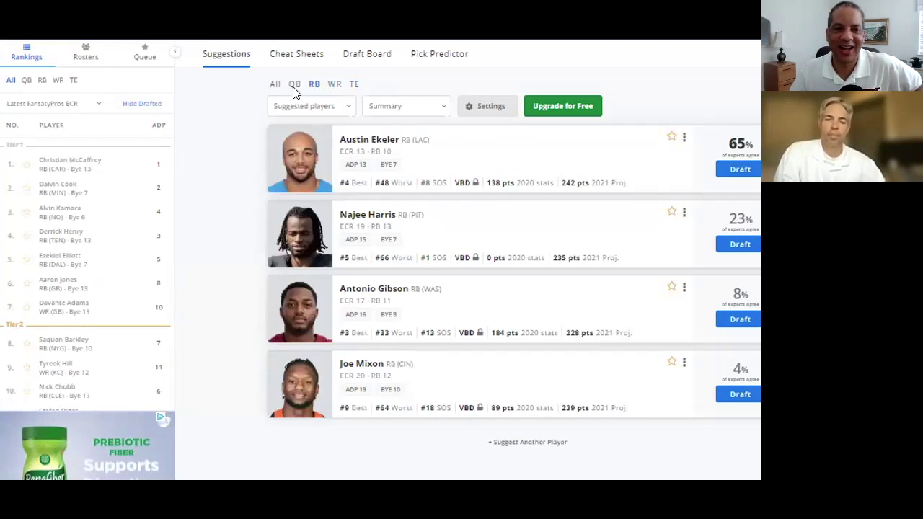
left_click(294, 84)
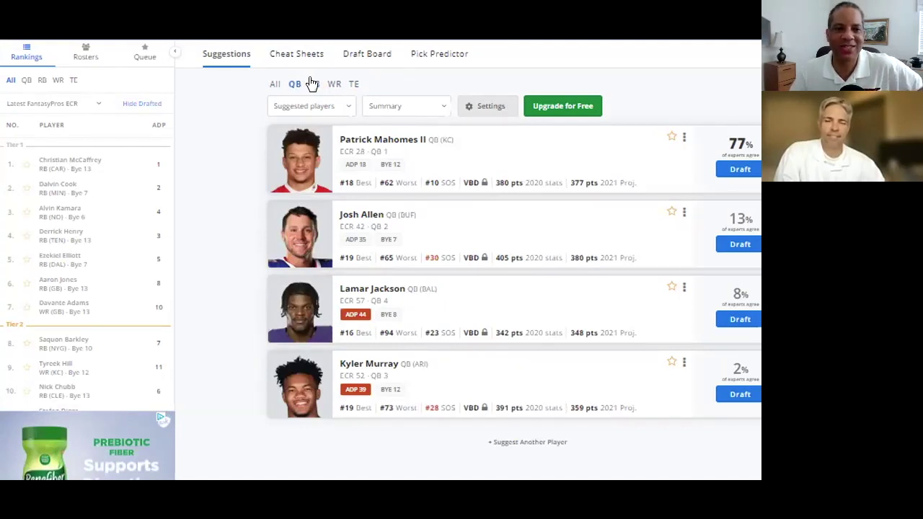
left_click(312, 84)
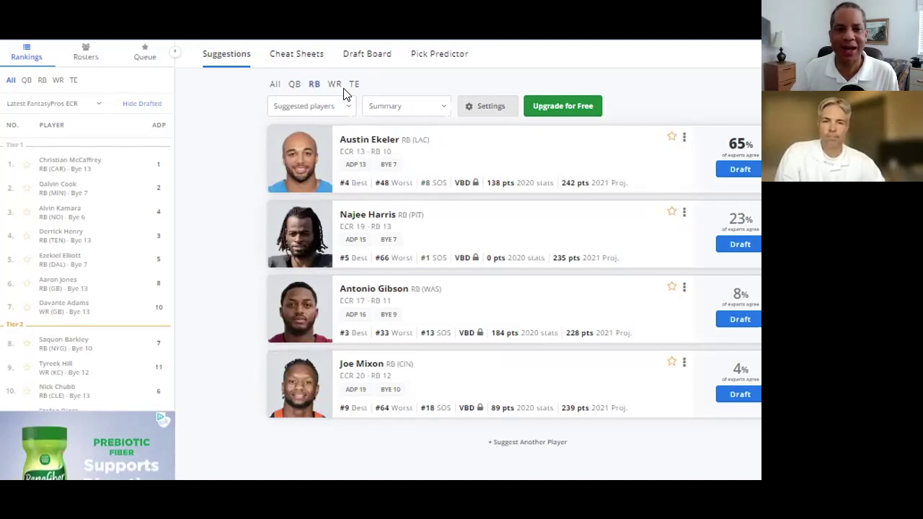
left_click(438, 112)
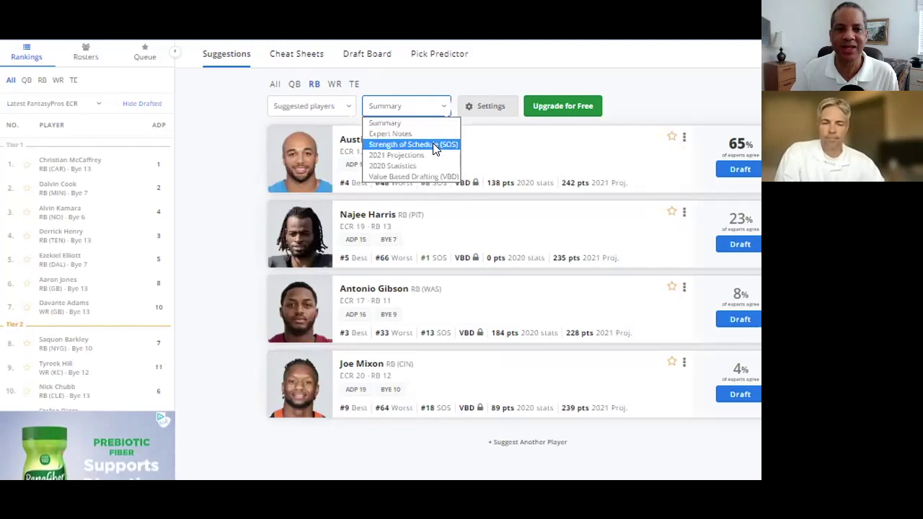
left_click(436, 166)
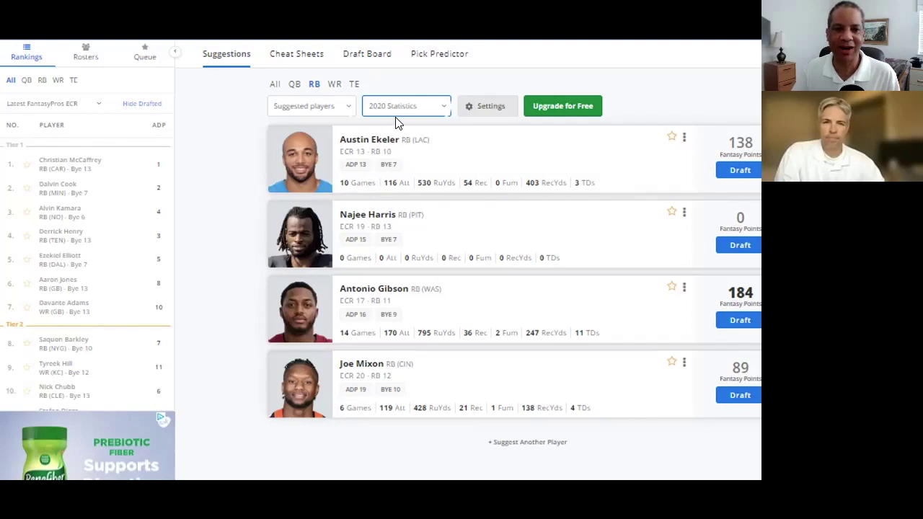
Compare the wide receivers with the running backs, add one more running back suggestion, and draft Austin Ekeler.
left_click(335, 85)
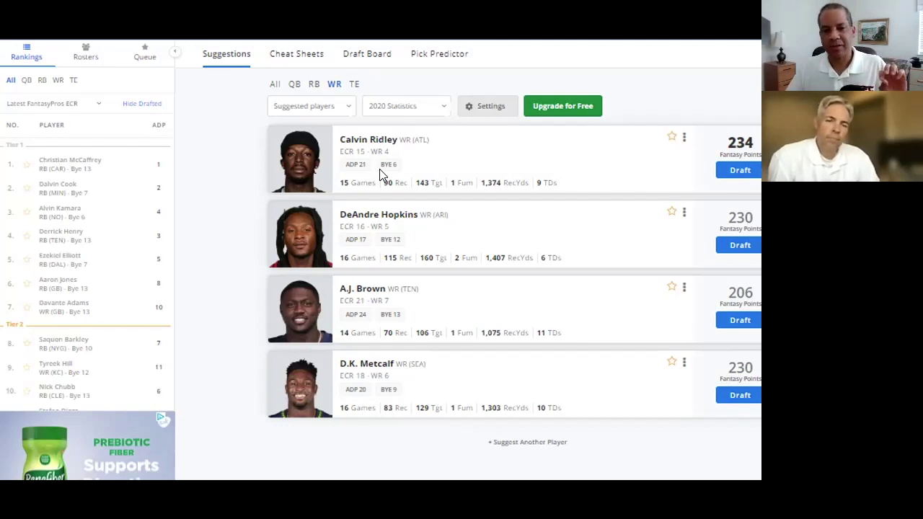
left_click(319, 84)
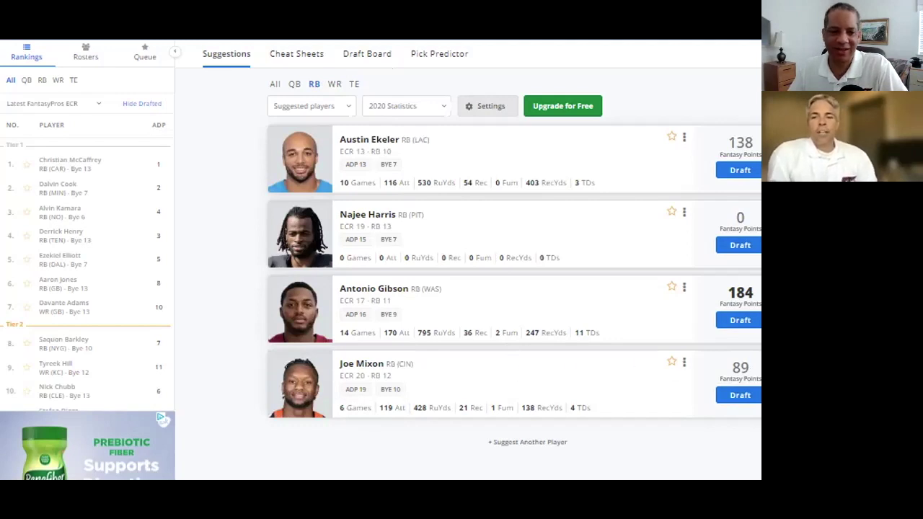
left_click(550, 440)
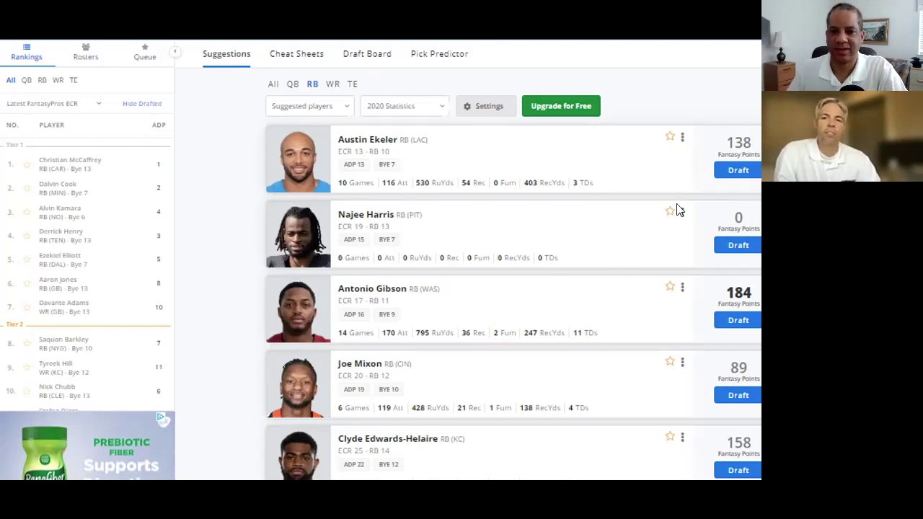
left_click(735, 172)
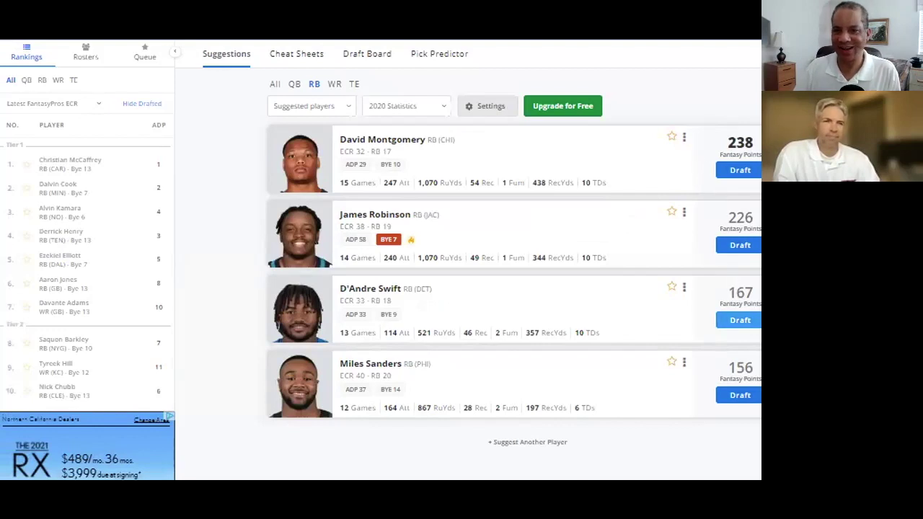
Look over the suggested running backs' statistics, then view suggestions for all positions alongside your team's roster.
left_click_drag(351, 183, 569, 442)
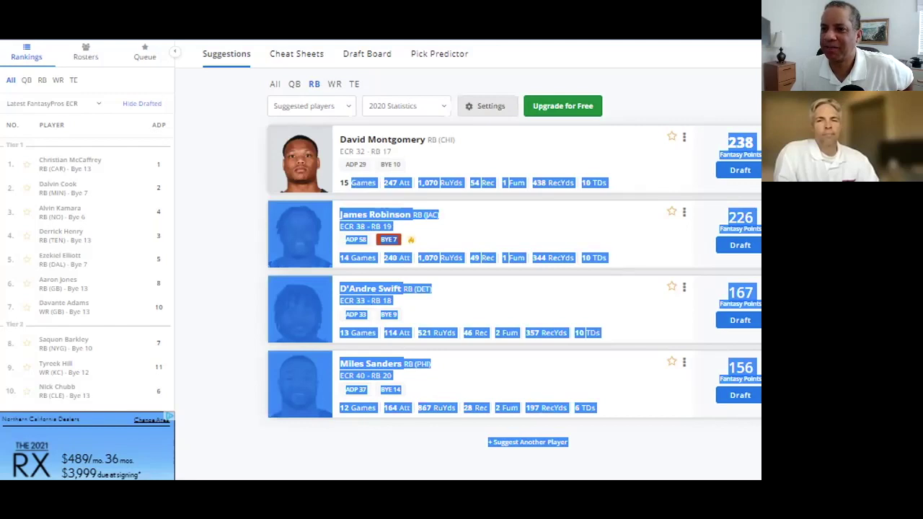
left_click(649, 451)
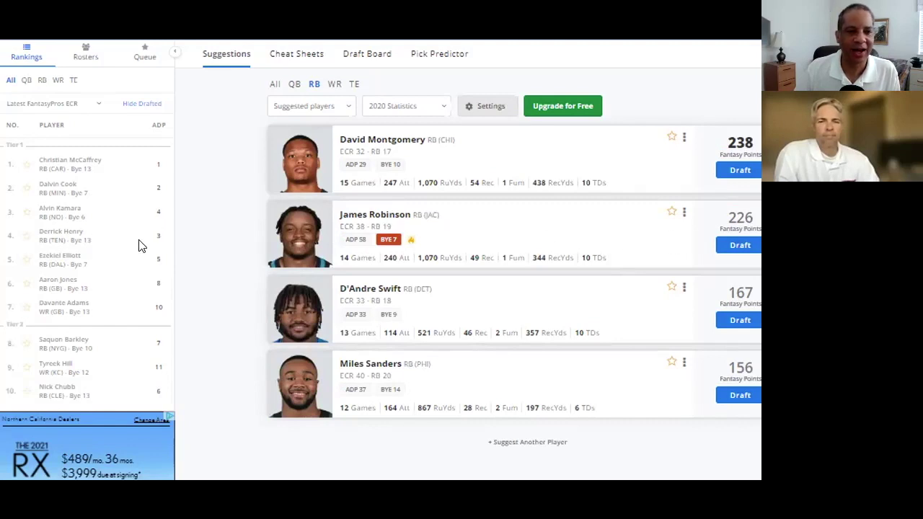
left_click(276, 85)
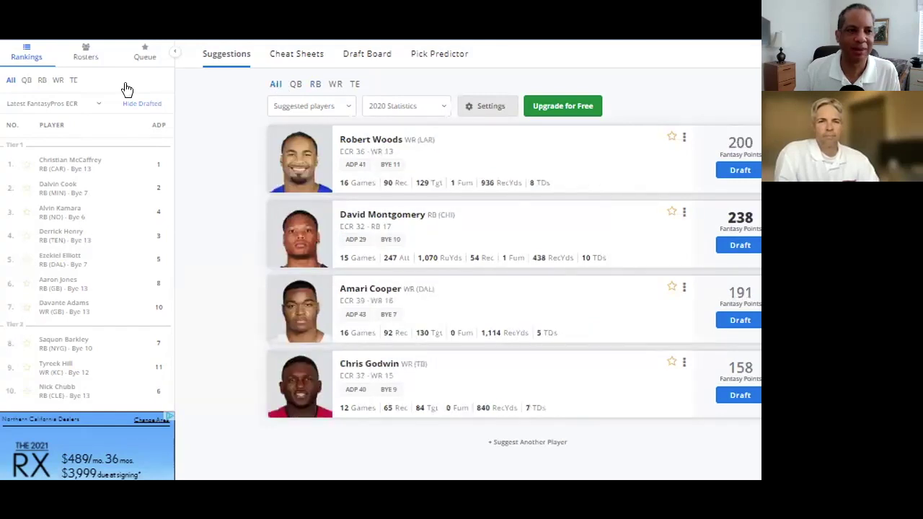
left_click(91, 51)
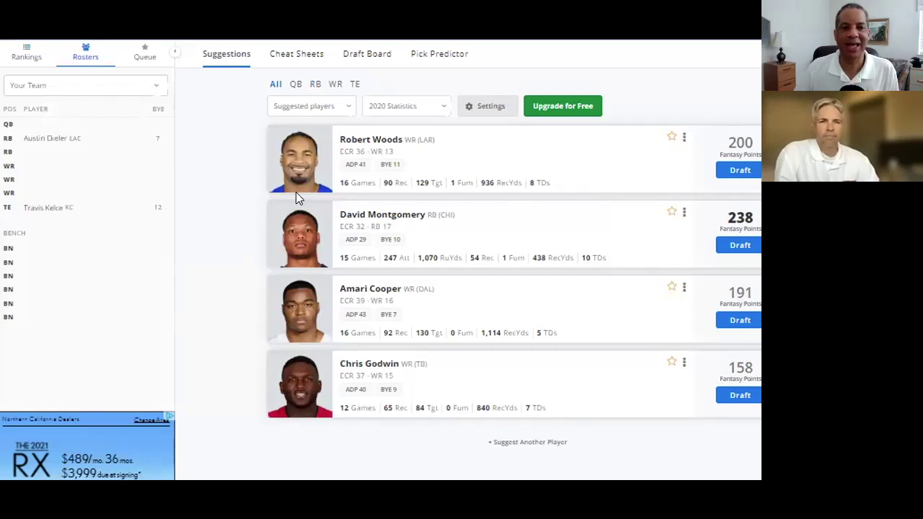
Compare the suggested running backs and wide receivers, and draft wide receiver Robert Woods.
left_click(315, 84)
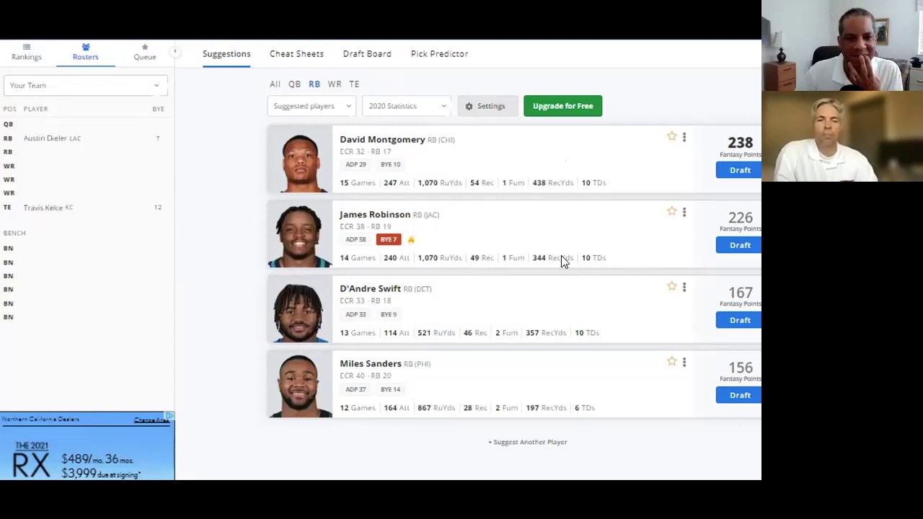
left_click(331, 85)
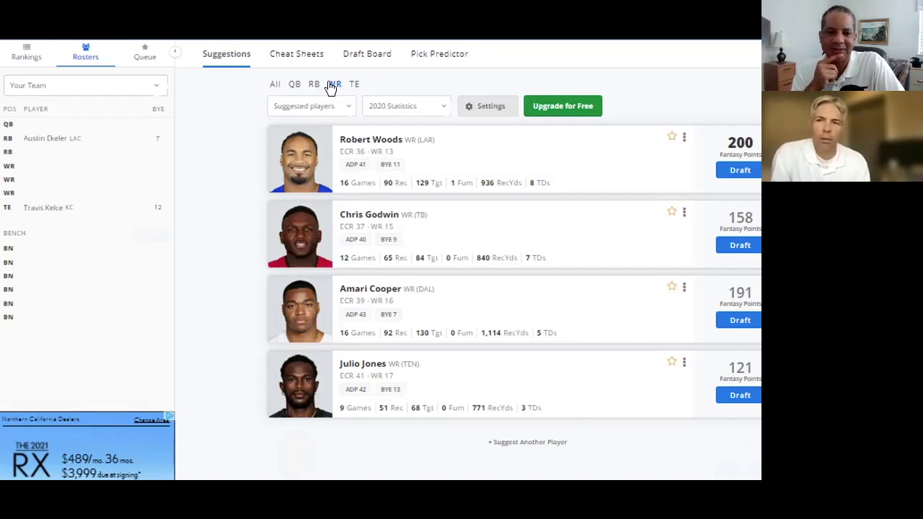
left_click(314, 84)
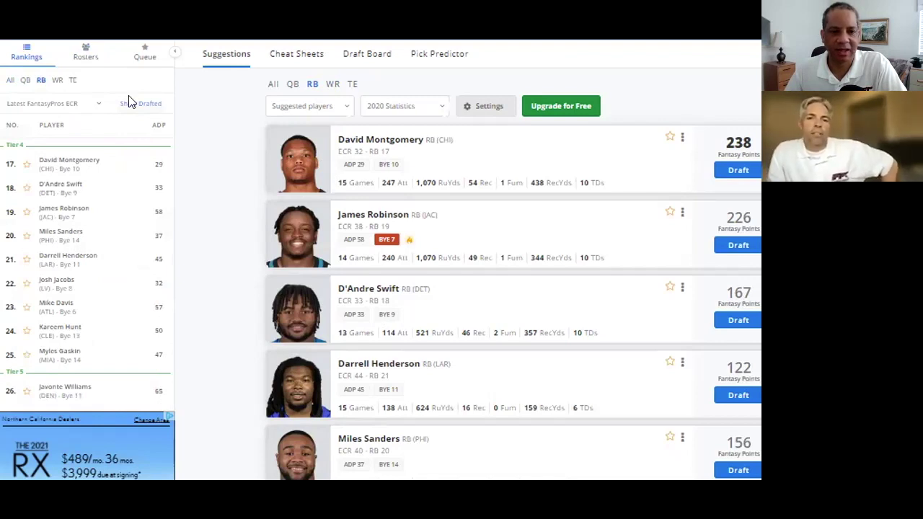
left_click(328, 85)
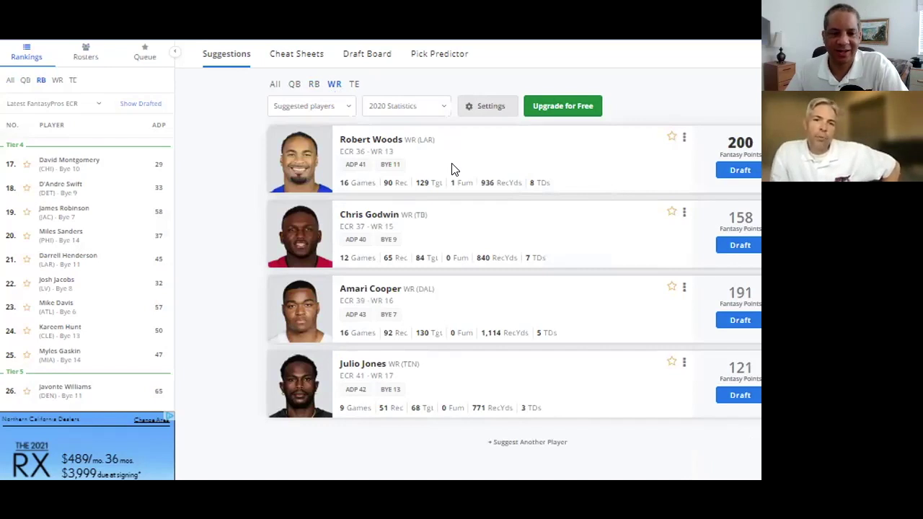
left_click(736, 173)
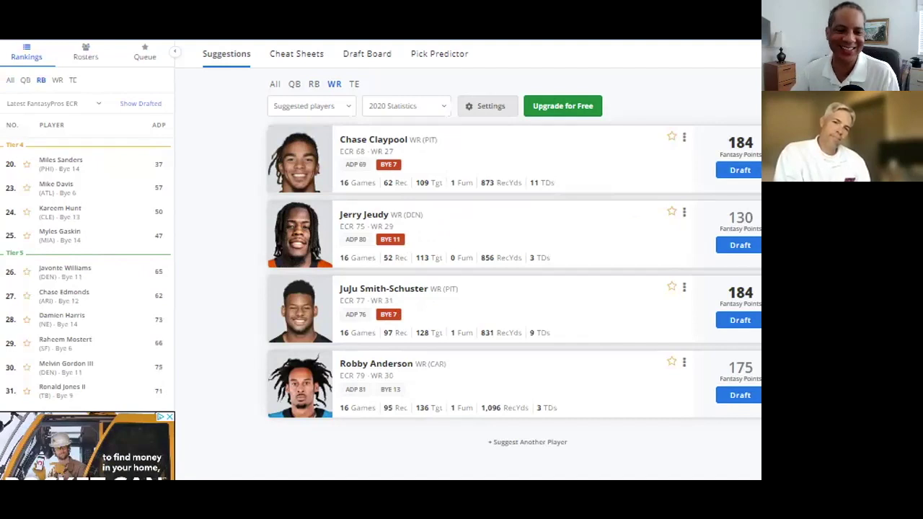
Check your team's roster and compare the suggested quarterbacks, running backs and wide receivers for the next pick.
left_click(275, 83)
left_click(82, 57)
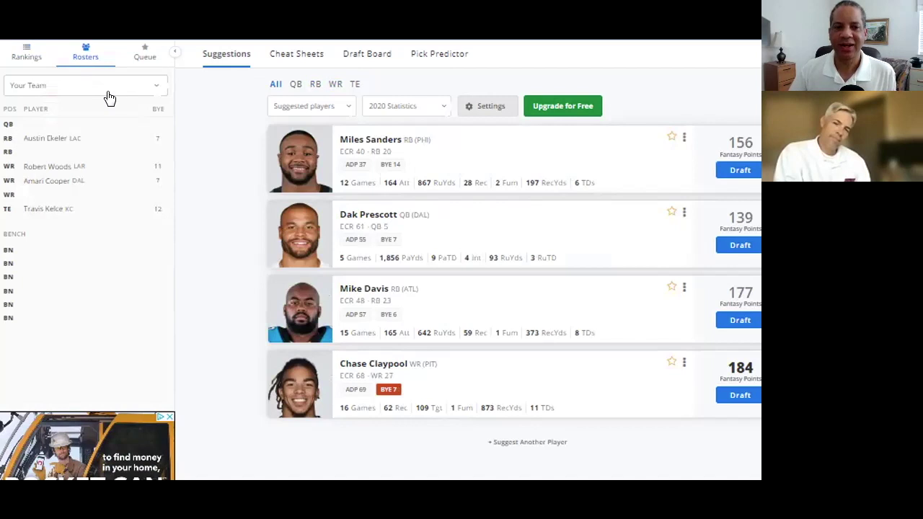
left_click(294, 86)
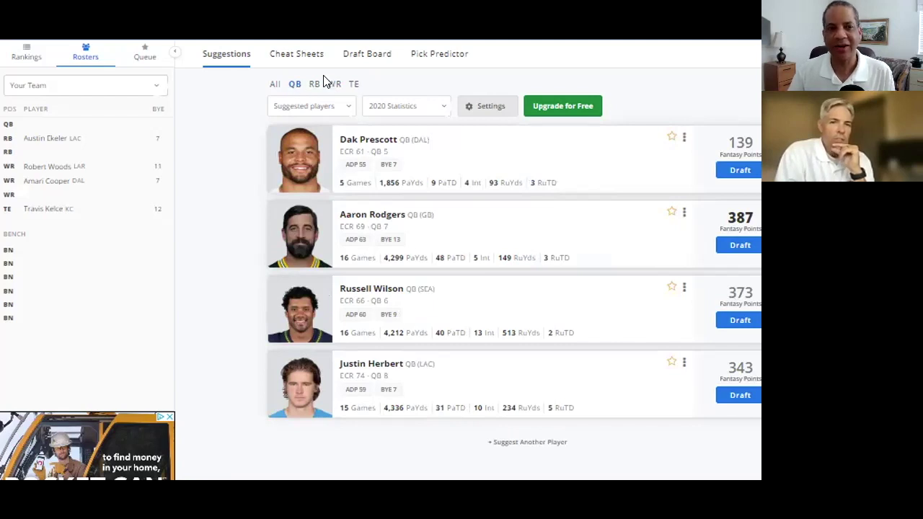
left_click(315, 84)
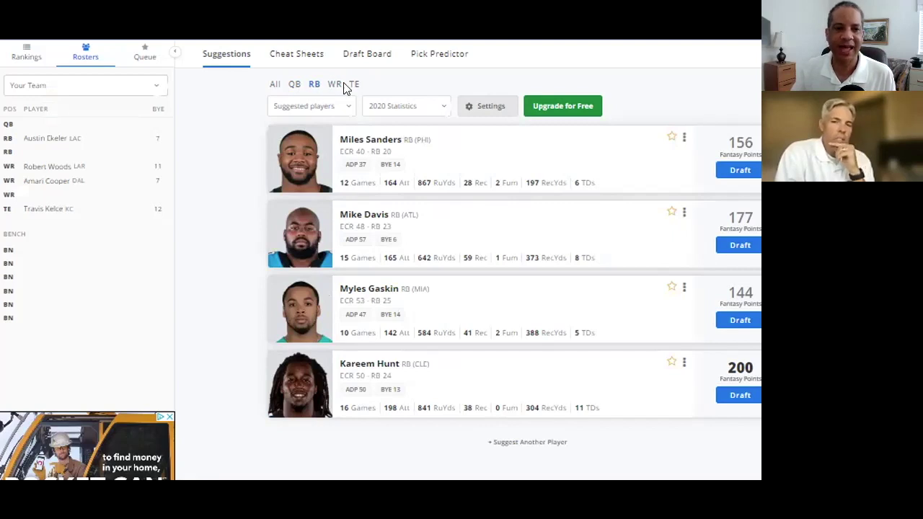
left_click(336, 84)
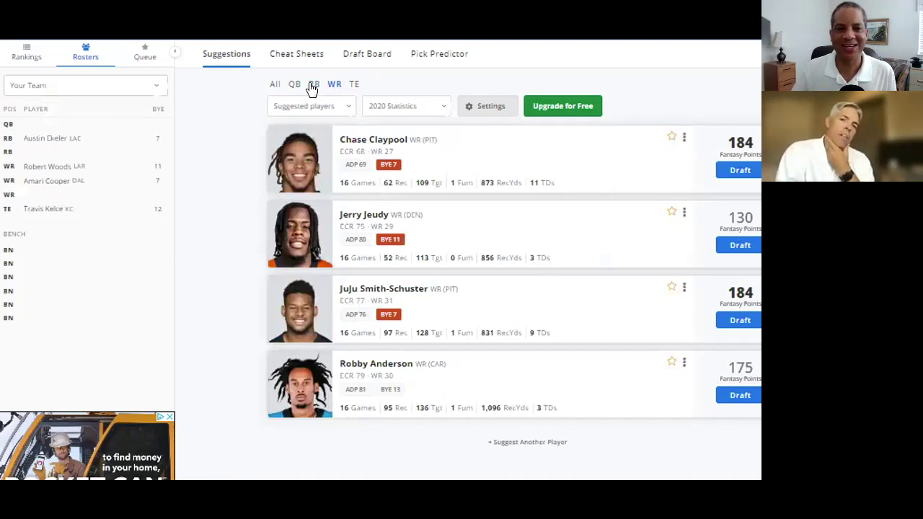
left_click(312, 85)
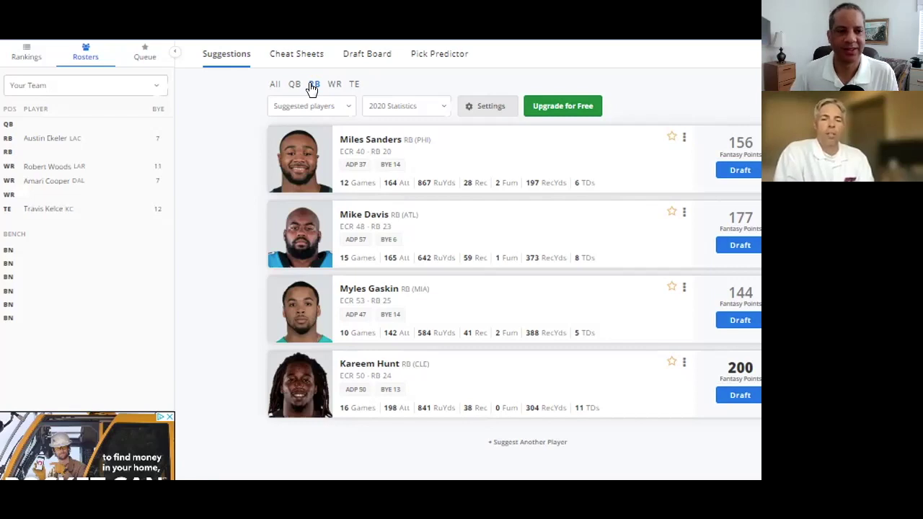
left_click(292, 84)
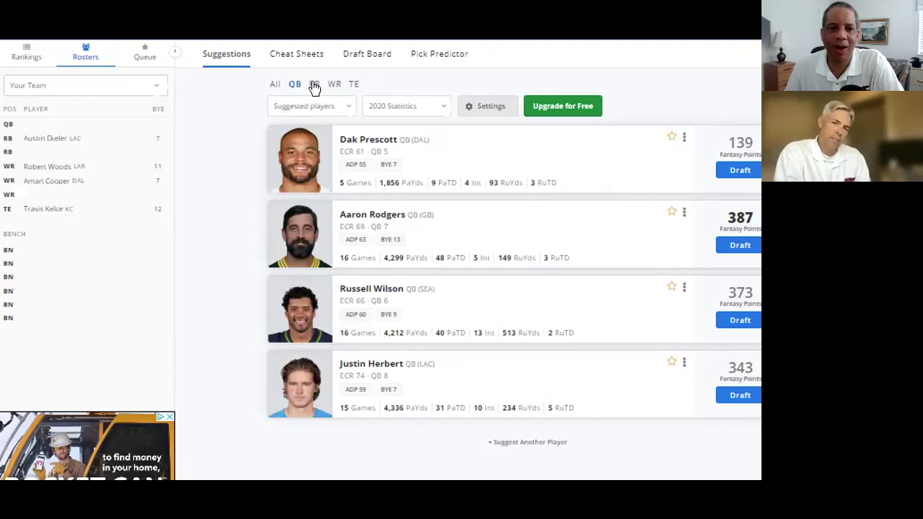
left_click(314, 85)
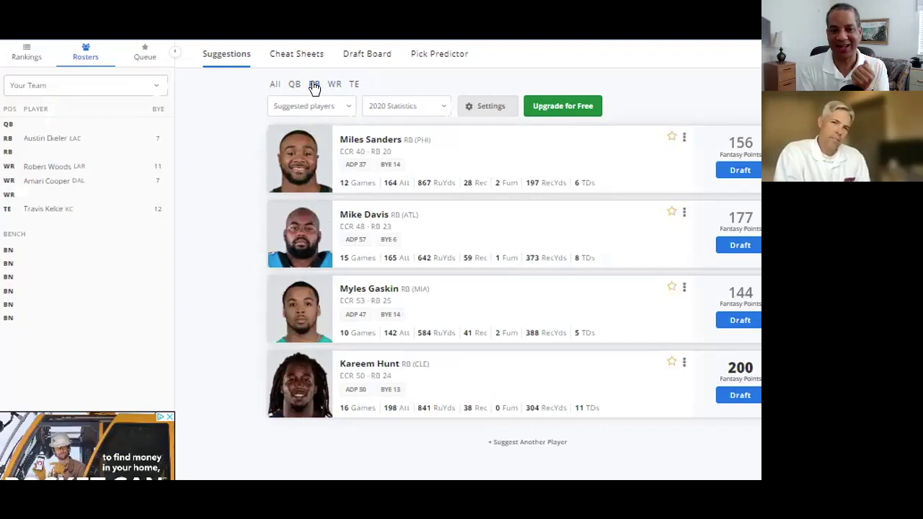
Compare the suggested quarterbacks with the running backs, and draft running back Mike Davis.
left_click(297, 83)
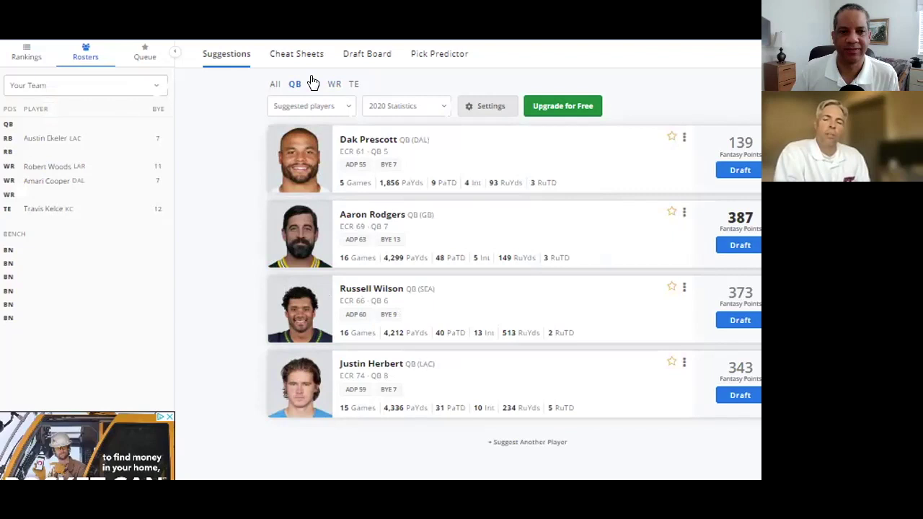
left_click(313, 84)
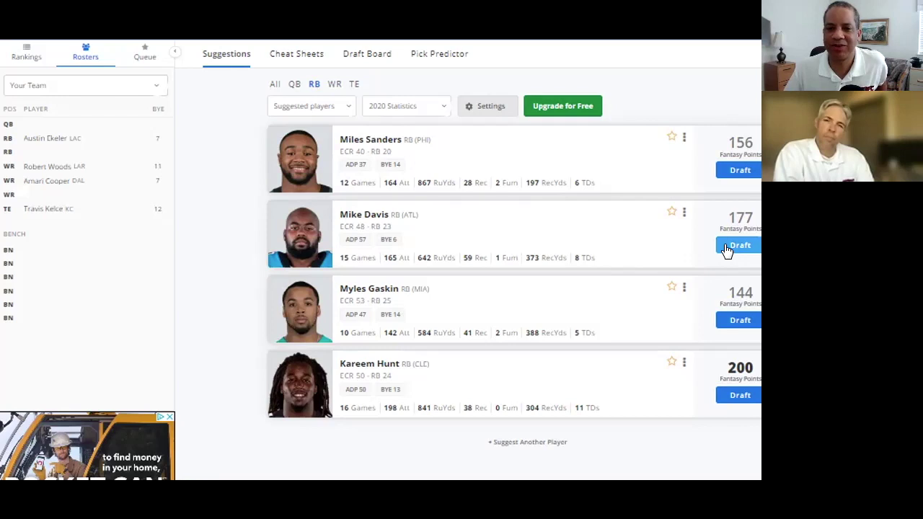
left_click(727, 249)
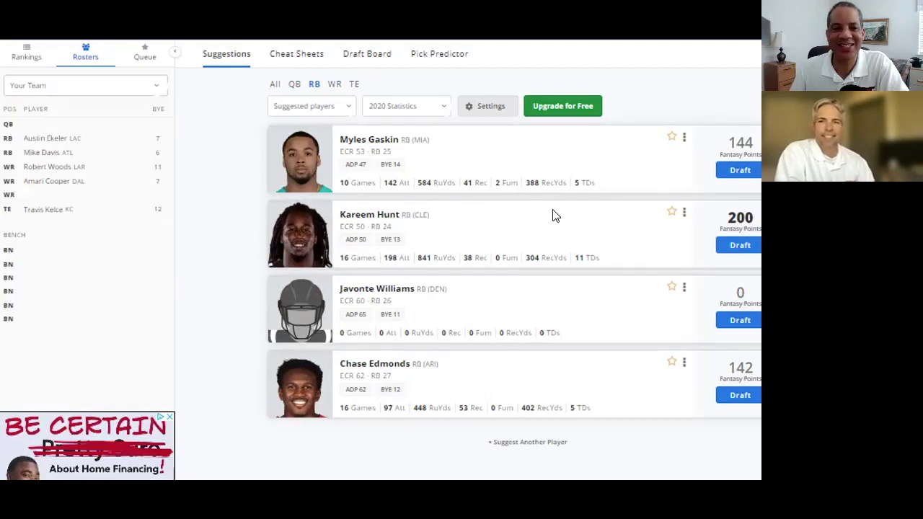
Compare the suggested quarterbacks with the wide receivers, and draft quarterback Aaron Rodgers.
left_click(294, 85)
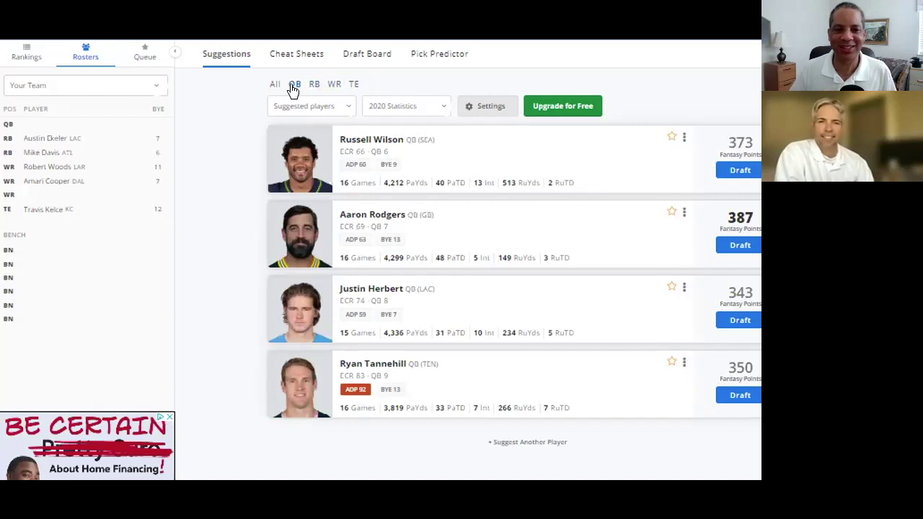
left_click(339, 84)
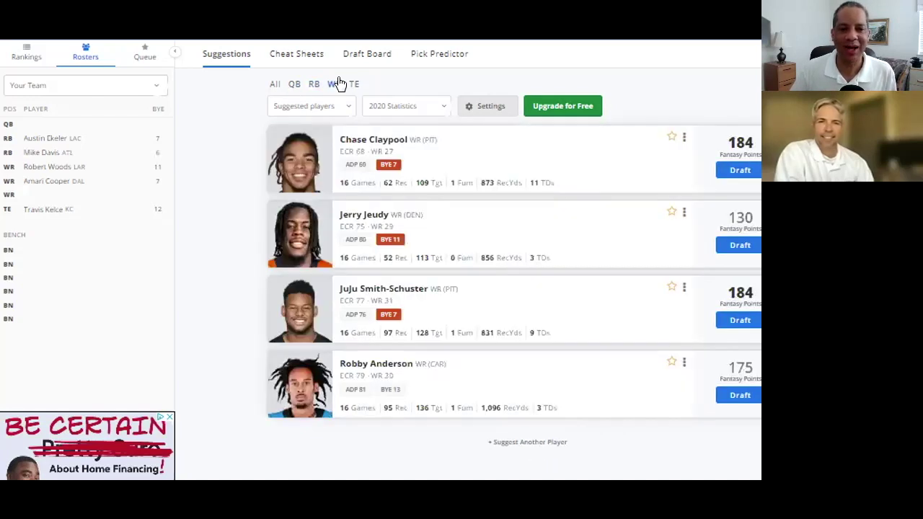
left_click(294, 86)
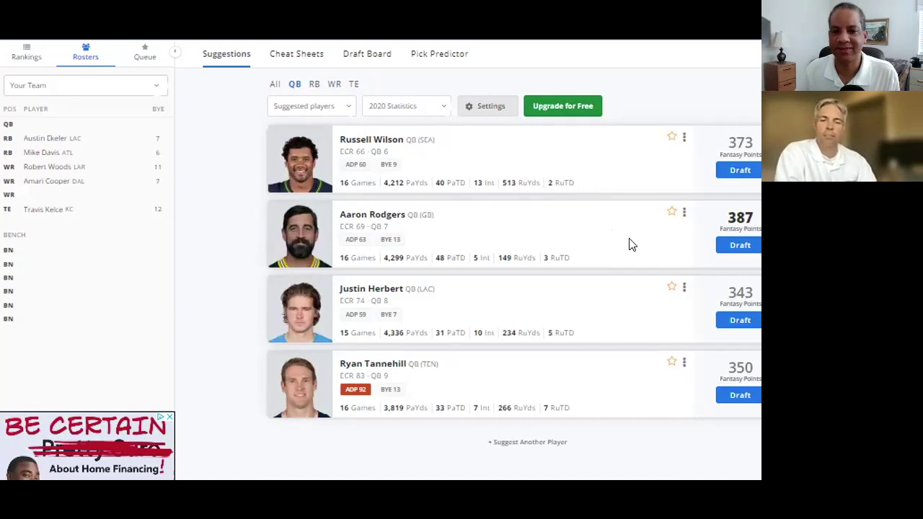
left_click(736, 246)
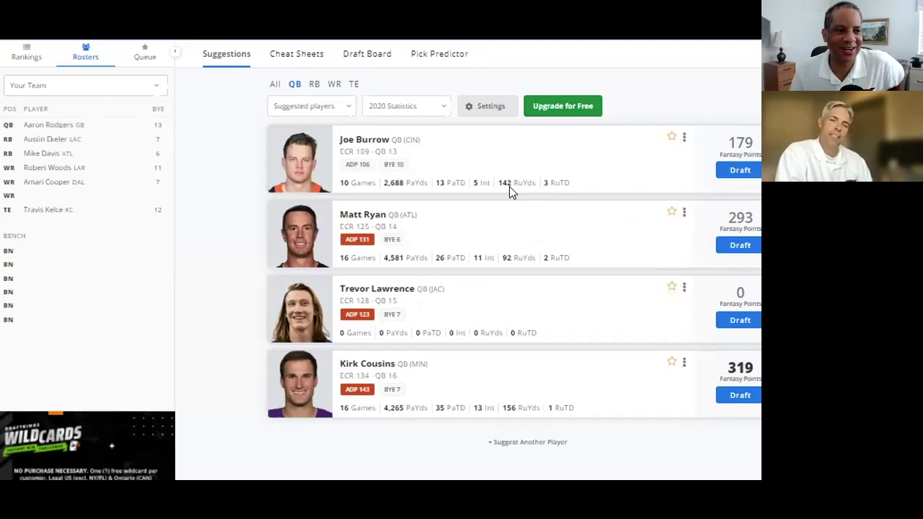
Compare wide receivers, including one extra suggestion, with the running backs and quarterbacks, and draft wide receiver Tyler Boyd.
left_click(331, 84)
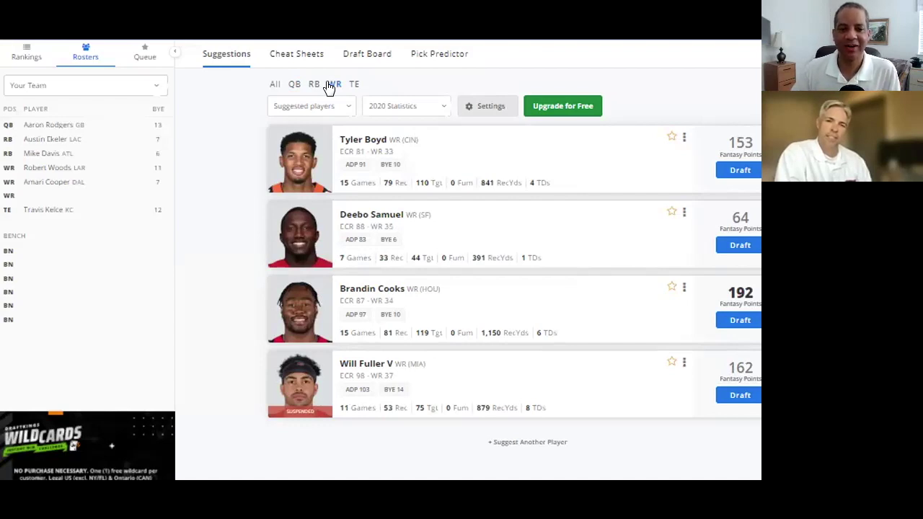
left_click(495, 445)
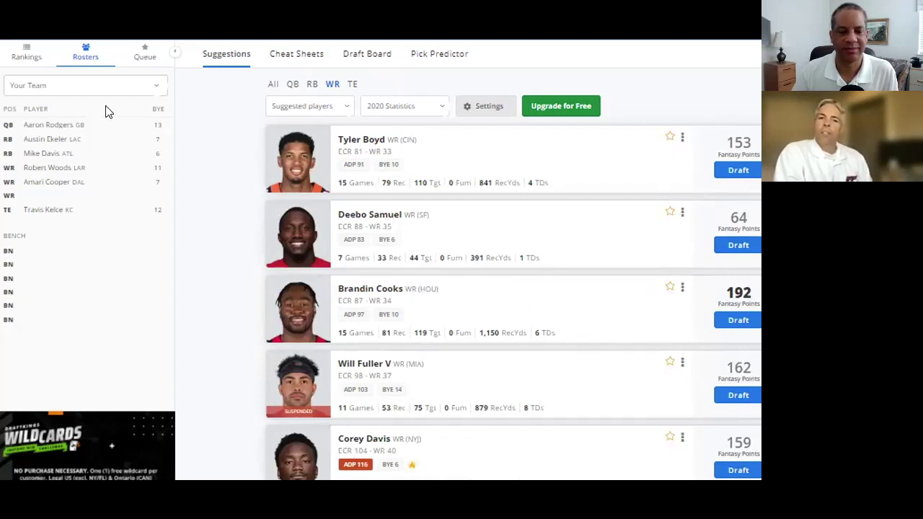
left_click(311, 85)
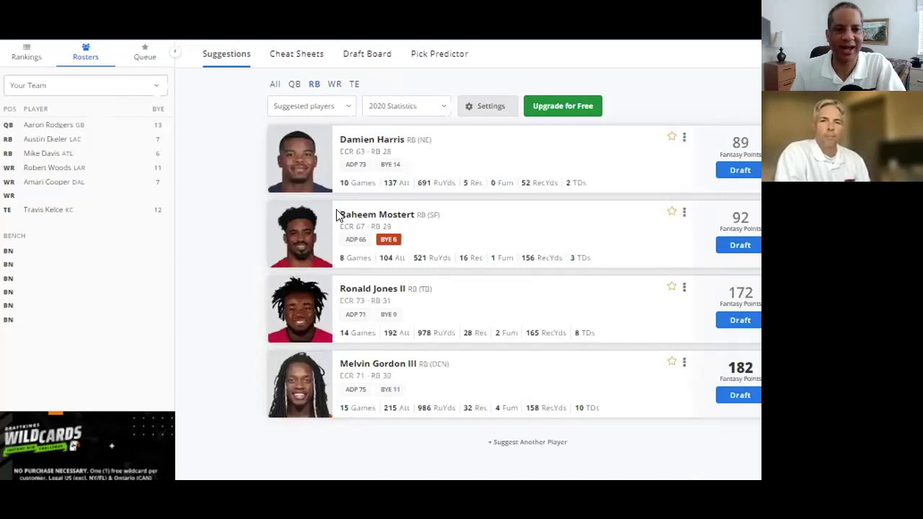
left_click(295, 84)
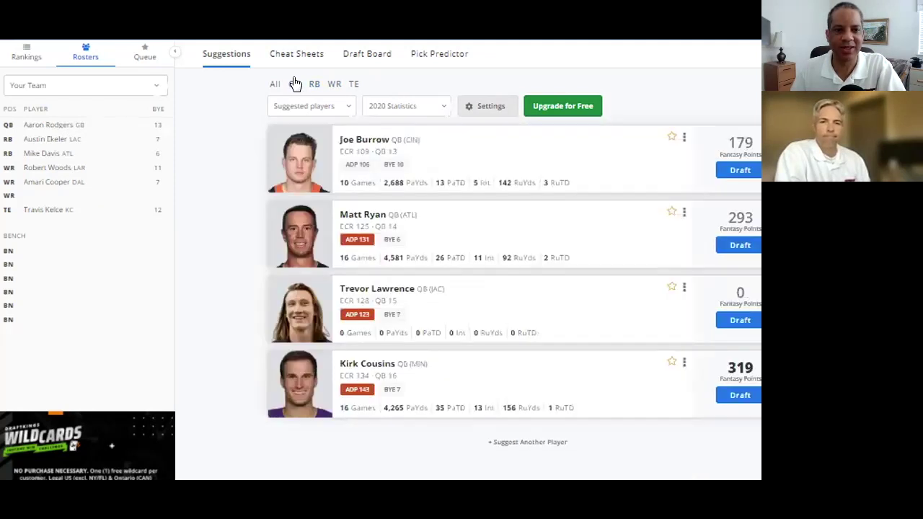
left_click(336, 85)
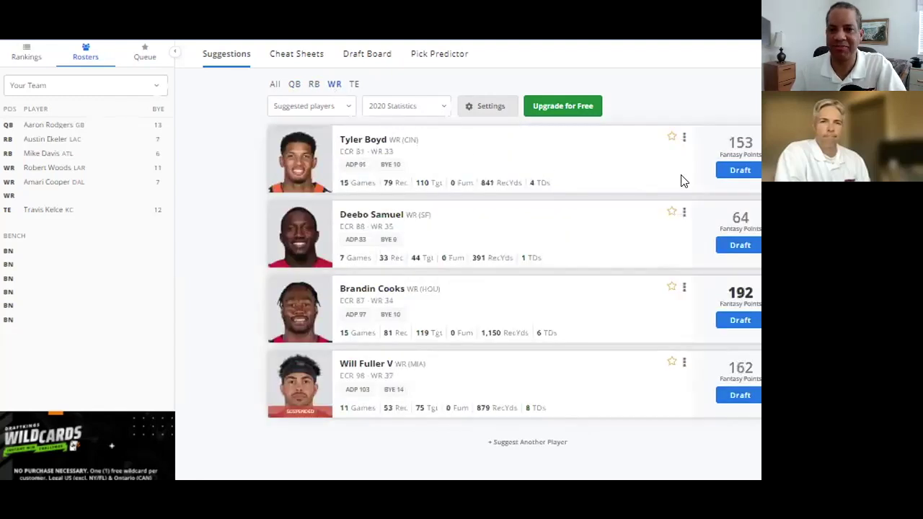
left_click(744, 171)
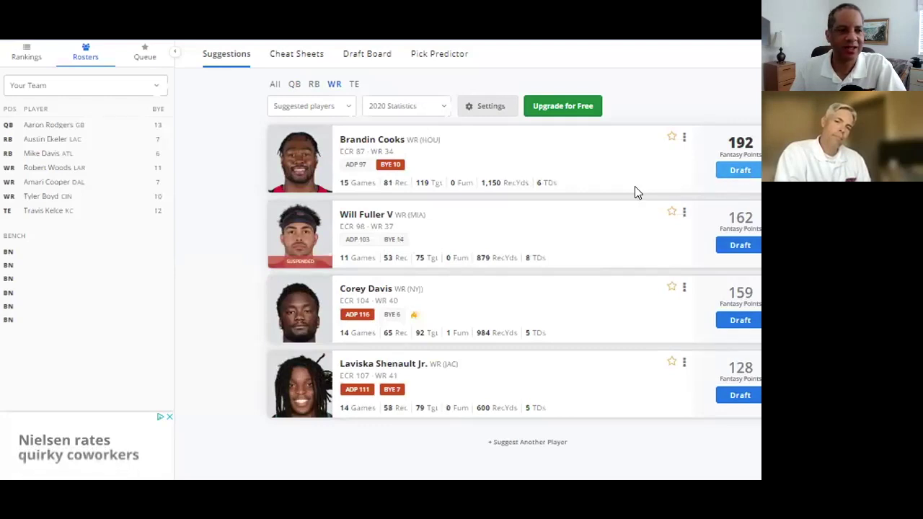
Review the suggested tight ends, weigh the wide receivers against the running backs, and draft wide receiver Corey Davis for the bench.
mouse_move(366, 163)
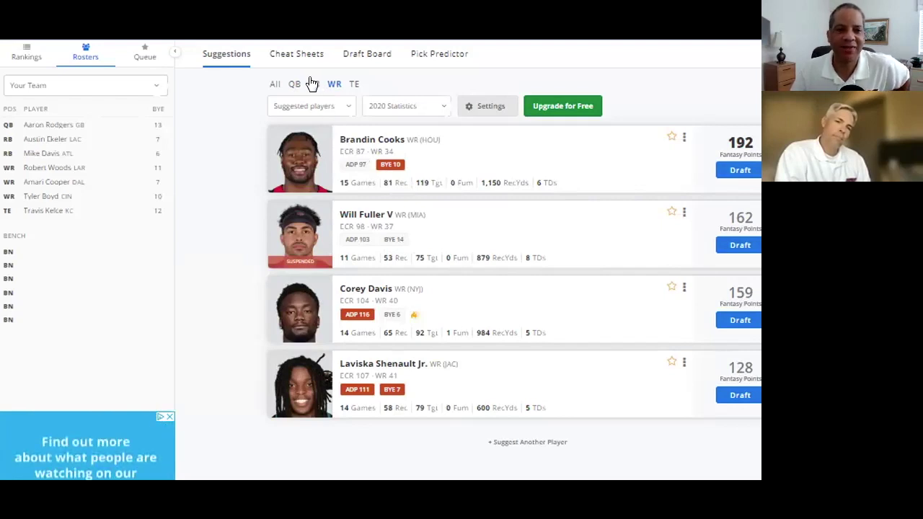
left_click(353, 84)
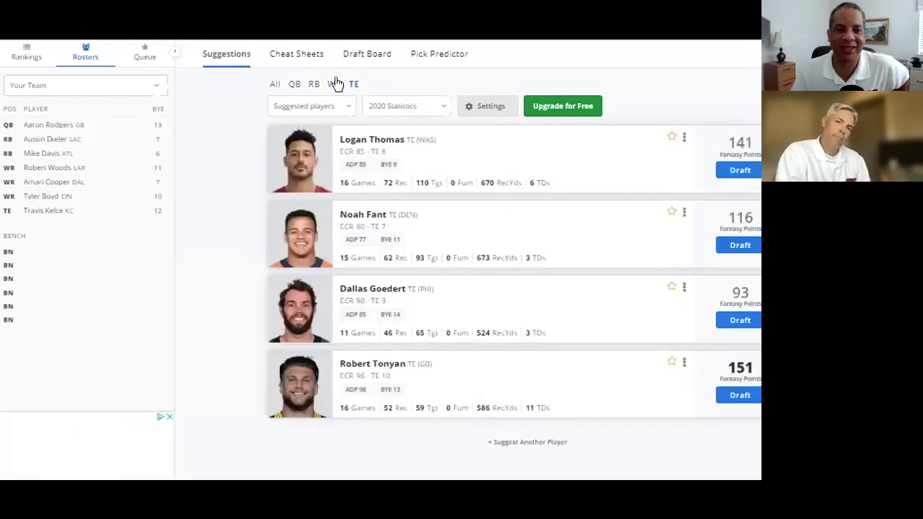
left_click(335, 84)
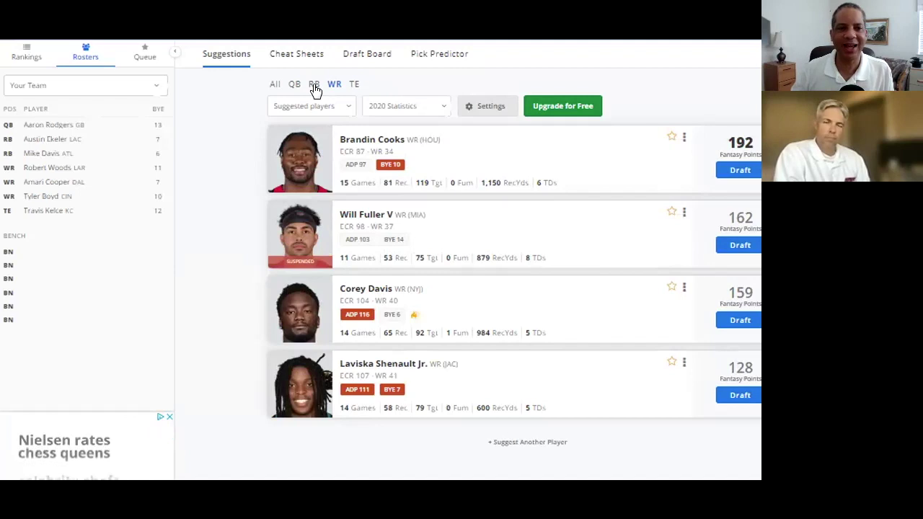
left_click(314, 85)
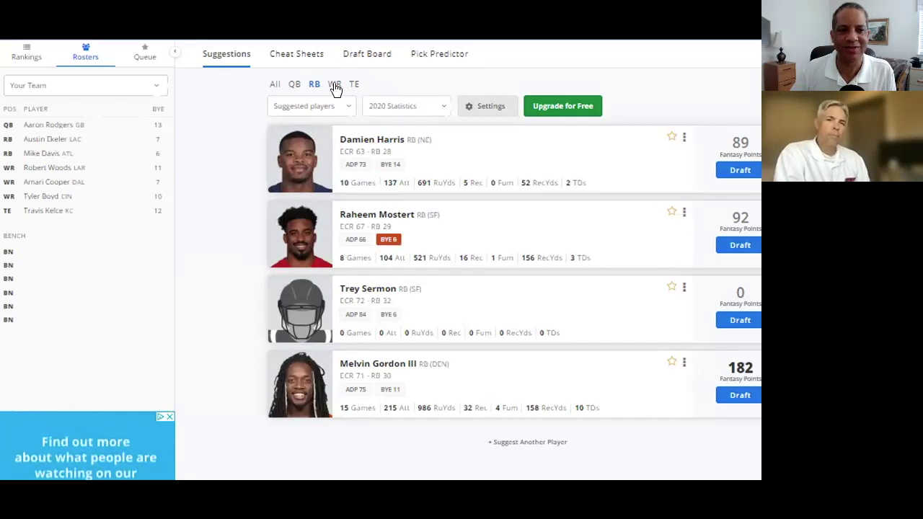
left_click(335, 85)
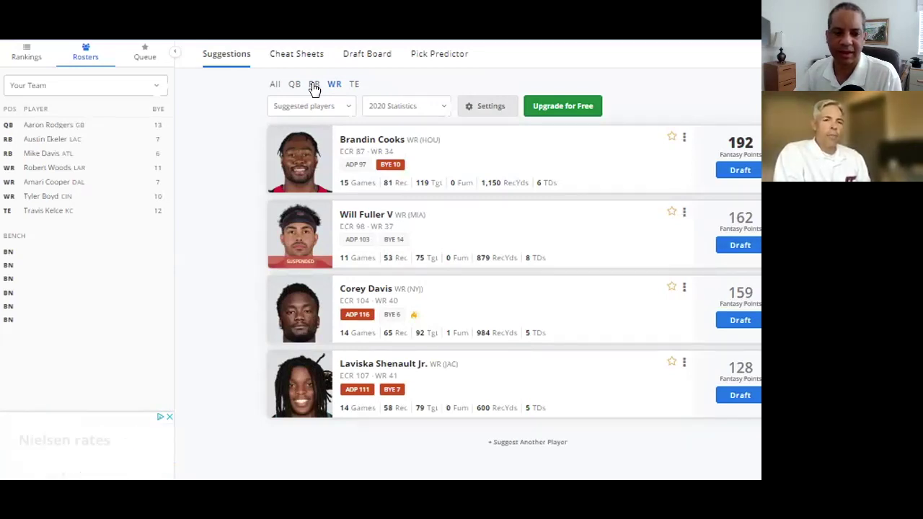
left_click(314, 86)
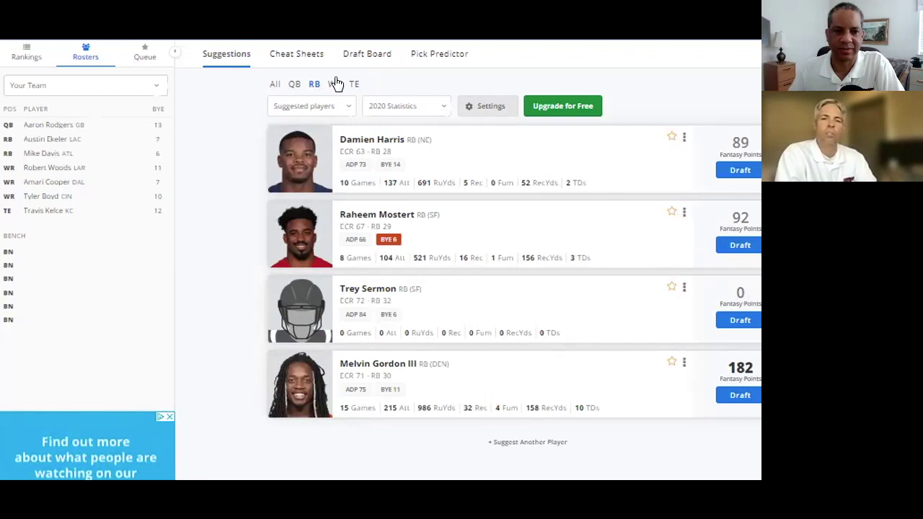
left_click(336, 83)
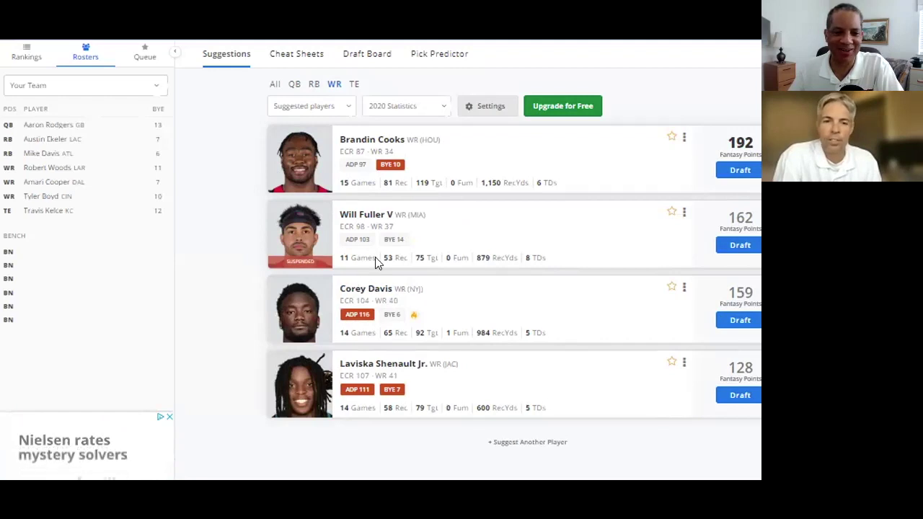
left_click(730, 321)
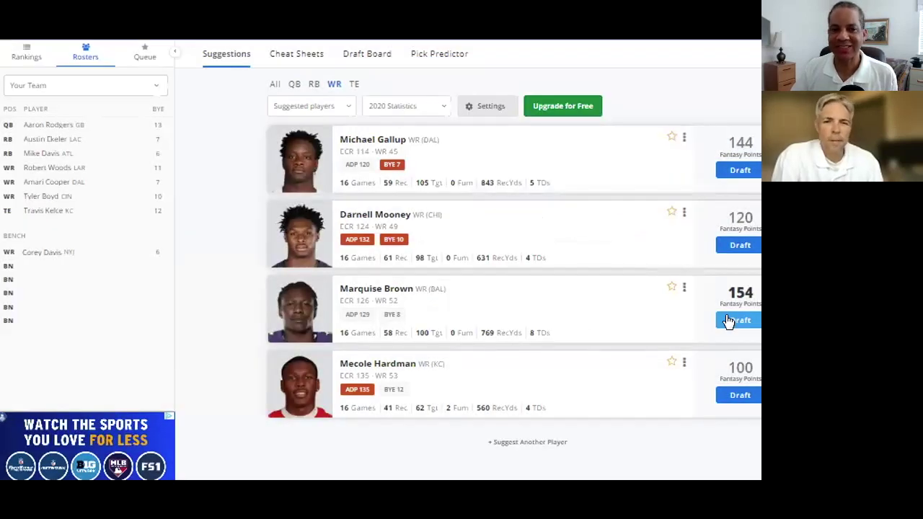
Review suggestions for all positions, compare running backs, including one extra suggestion, with wide receivers, and draft running back Gus Edwards.
left_click(274, 84)
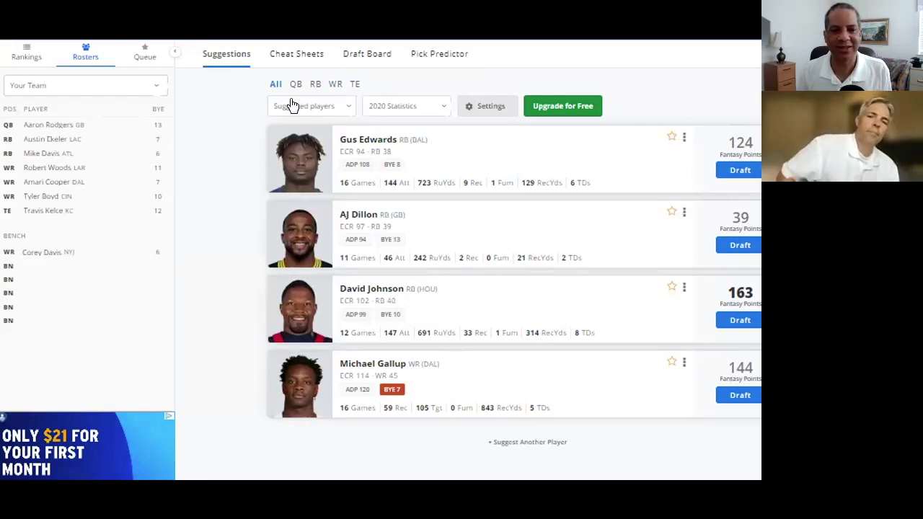
left_click(314, 85)
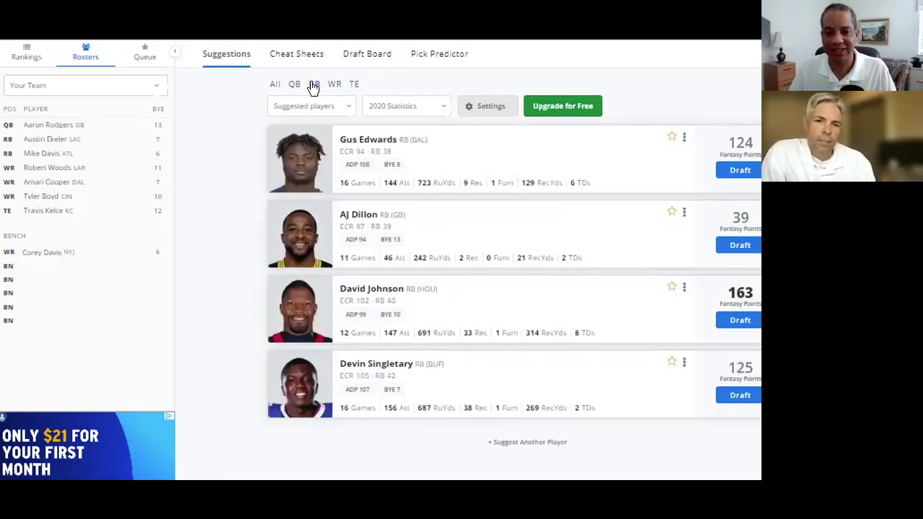
left_click(511, 444)
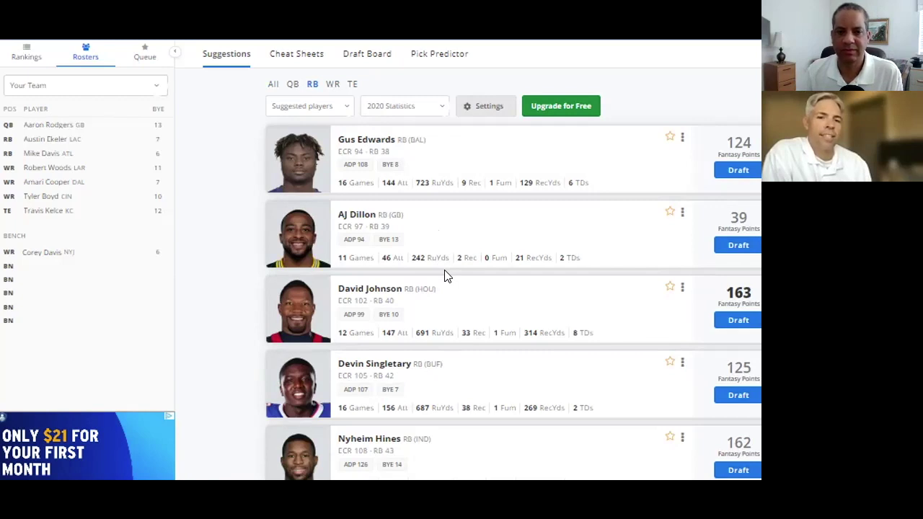
left_click(331, 85)
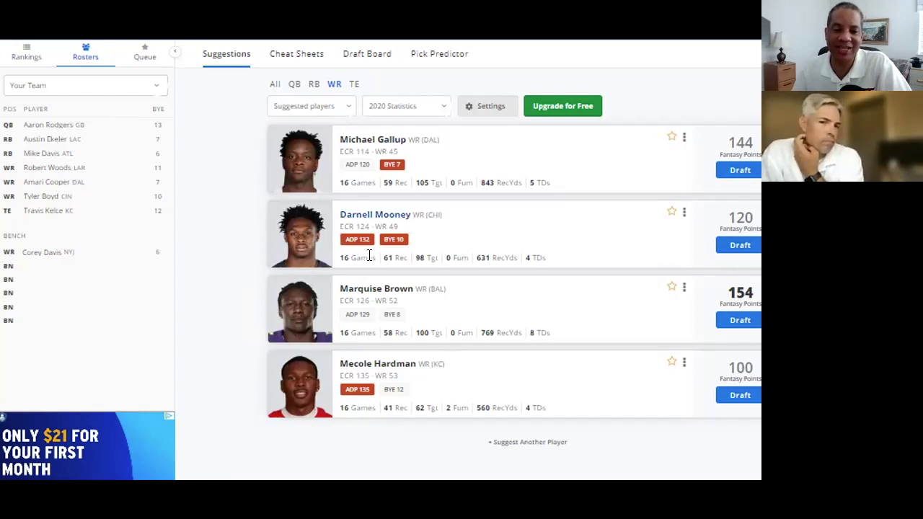
left_click(314, 84)
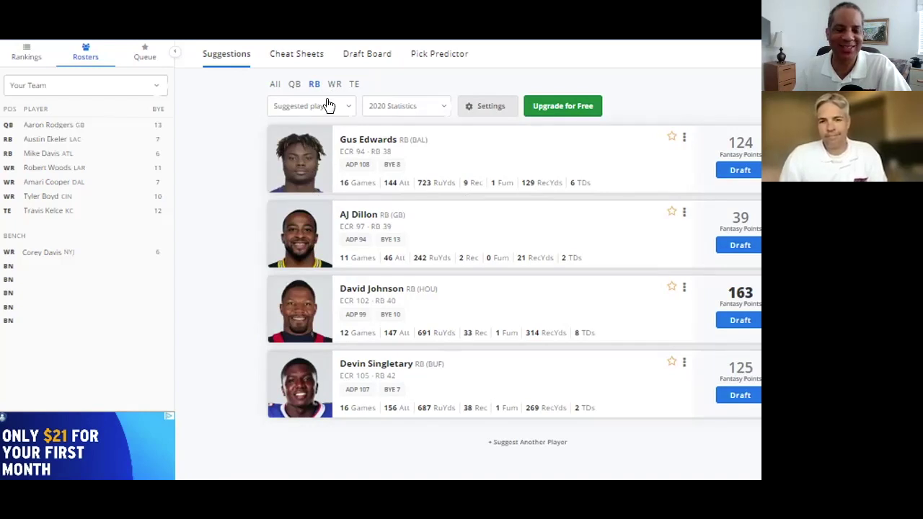
left_click(721, 173)
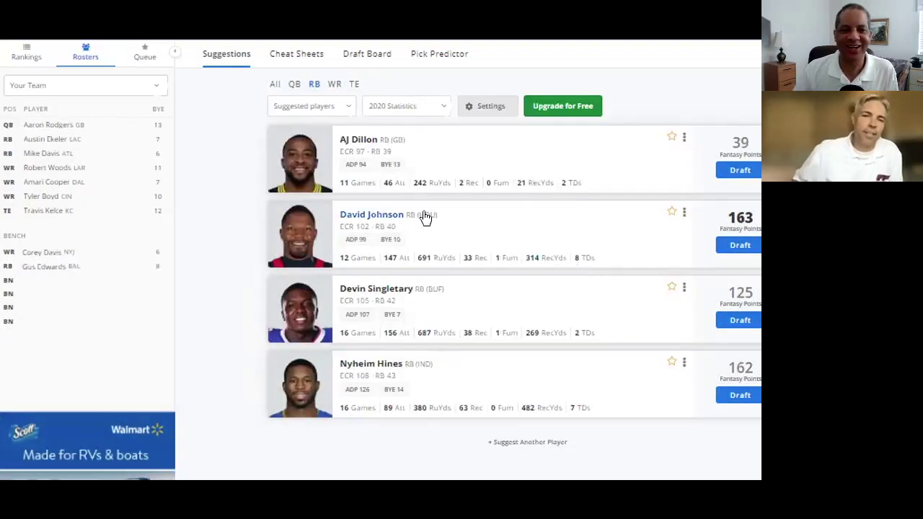
Look over the suggested wide receivers and draft Marquise Brown for the next bench spot.
left_click(335, 85)
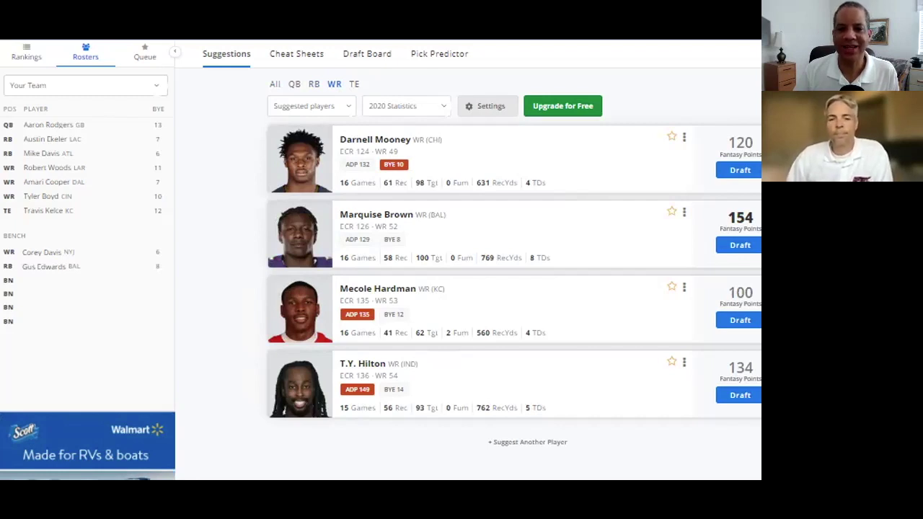
left_click(739, 245)
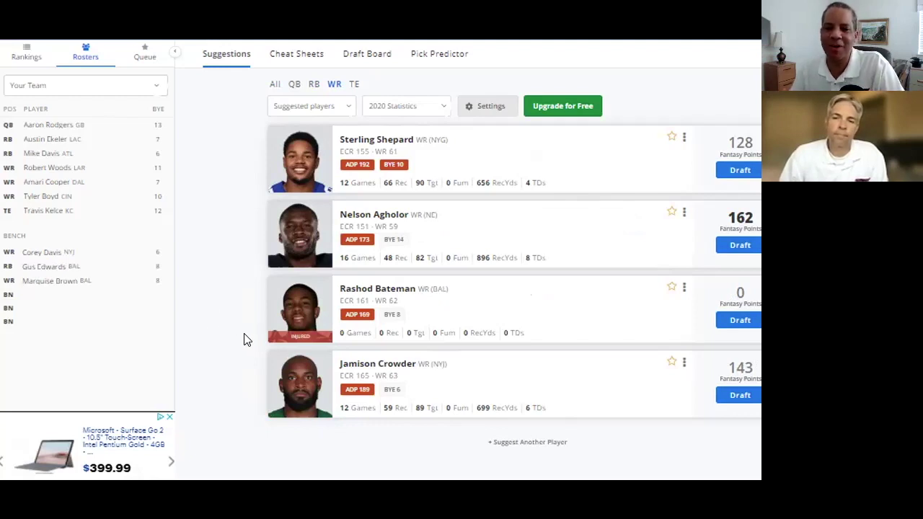
mouse_move(291, 339)
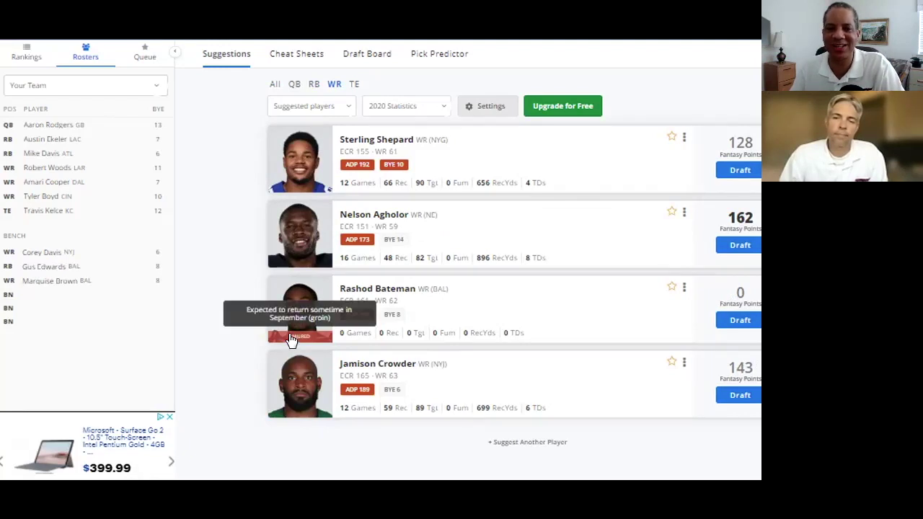